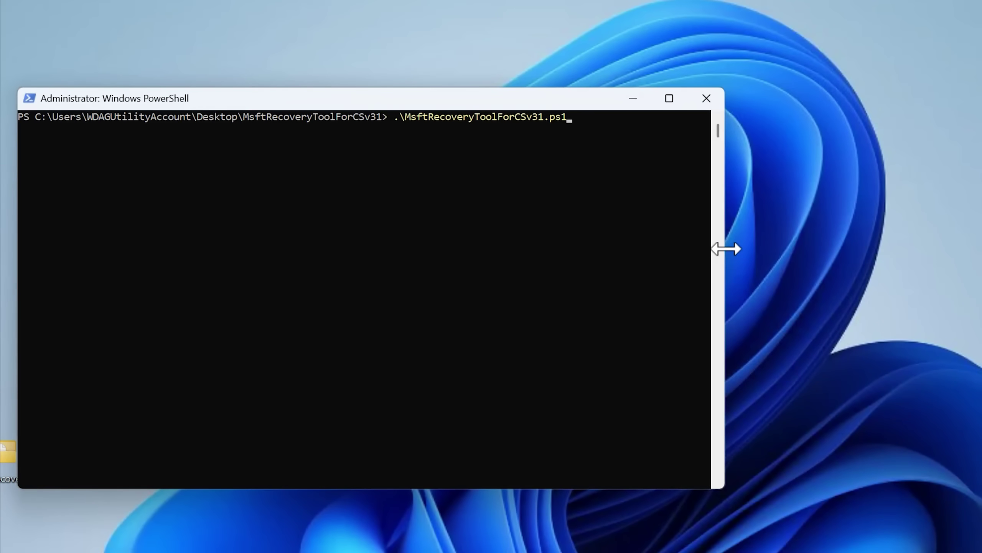
- Run the recovery script in a widened PowerShell window, answering y to the ADK license and insights prompts
drag(598, 248, 772, 247)
drag(963, 246, 971, 245)
key(Return)
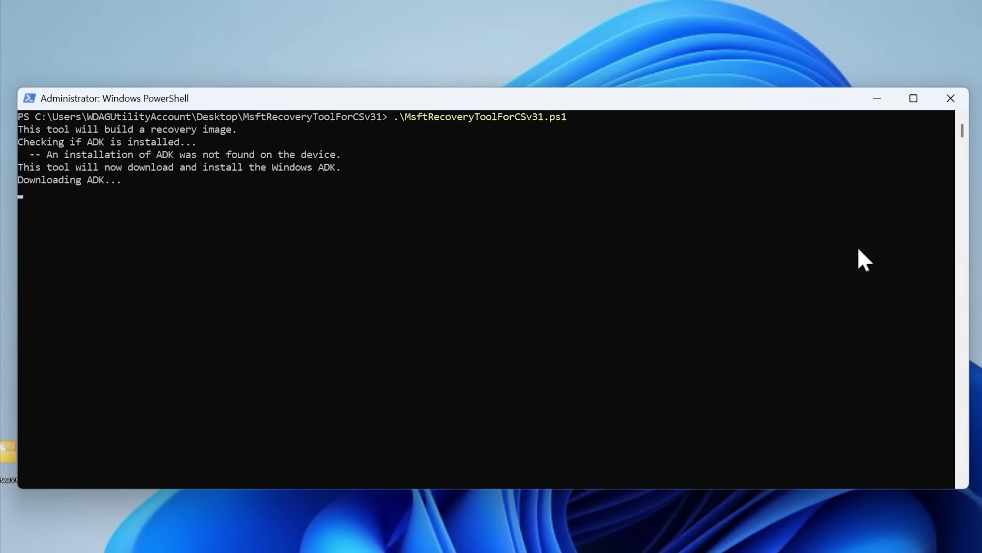
click(746, 215)
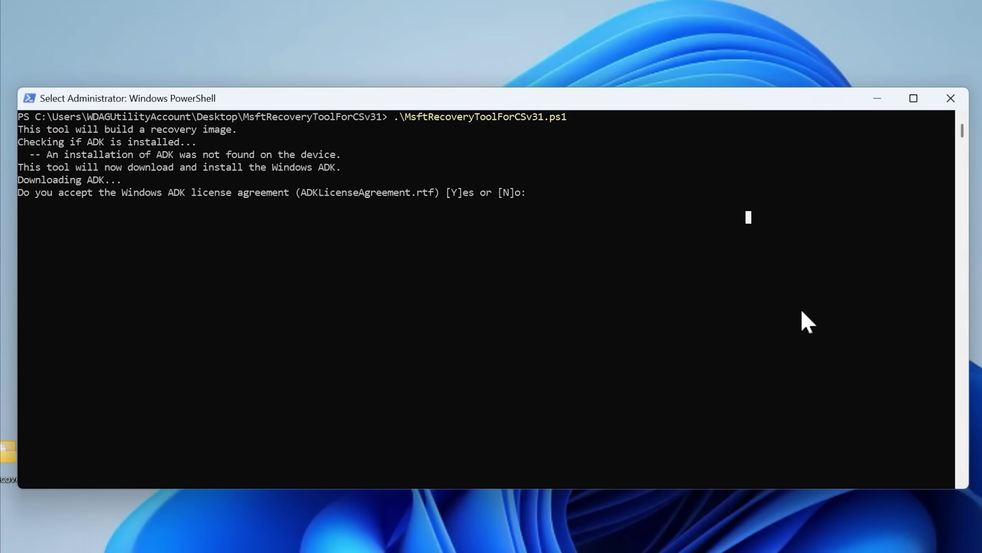
text(y)
key(Return)
text(y)
key(Return)
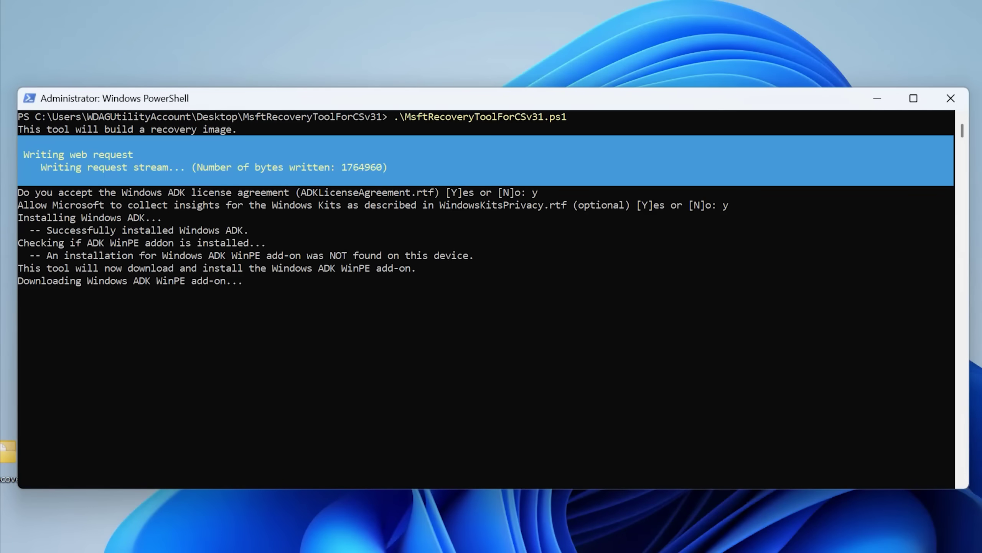
text(y)
key(Return)
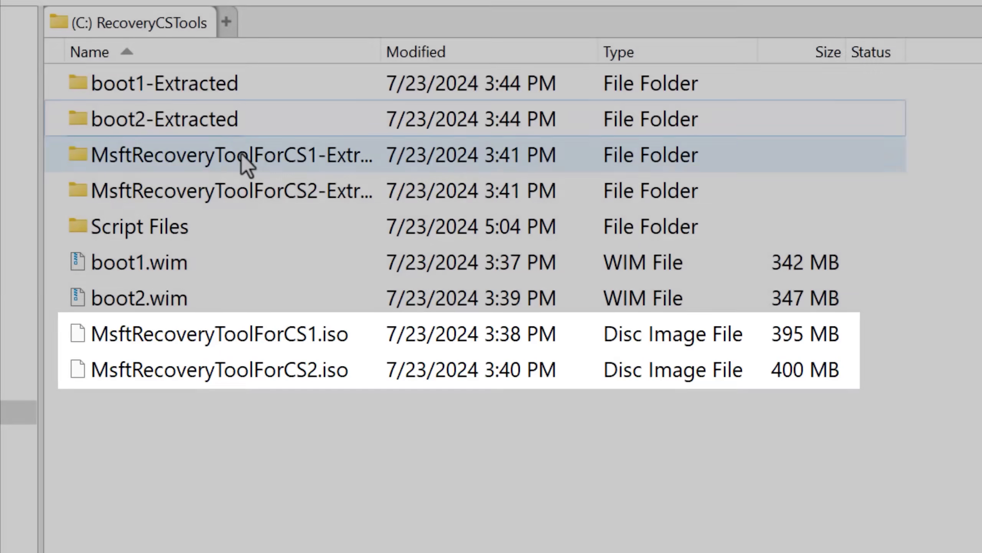
- Browse the CS1 and CS2 extracted folders, pointing out repair.cmd and sources\boot.wim
double_click(241, 155)
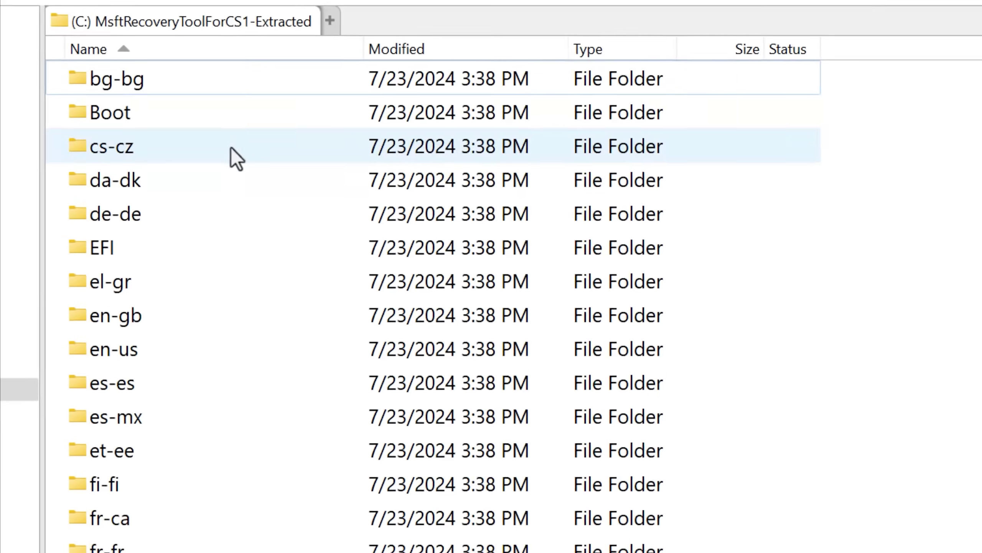
scroll(266, 418, down, 7)
key(BackSpace)
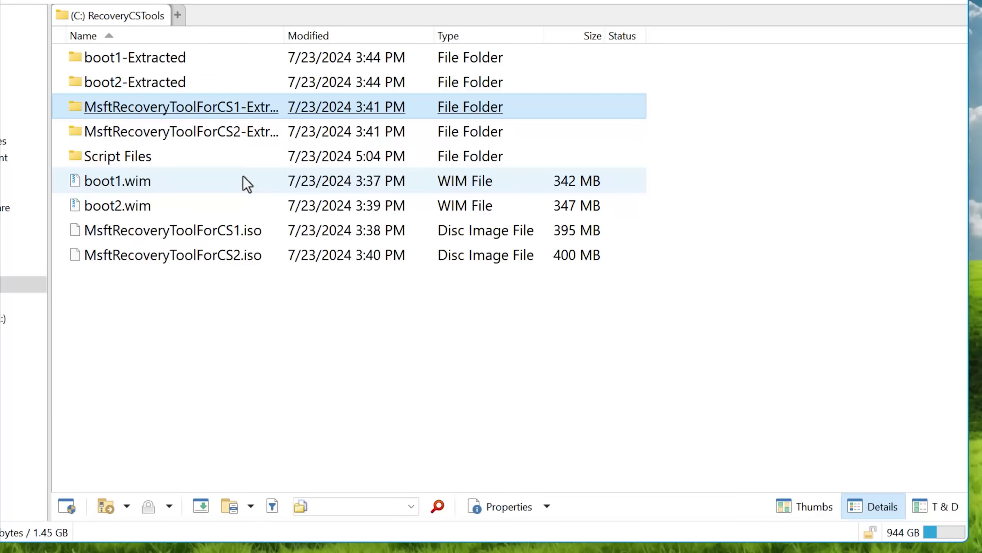
double_click(175, 132)
scroll(193, 322, down, 8)
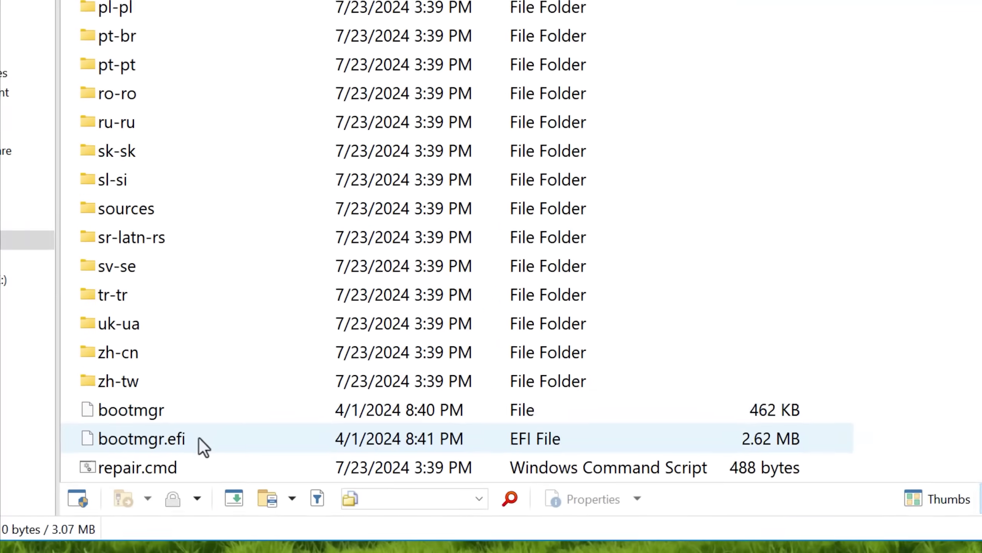
click(180, 477)
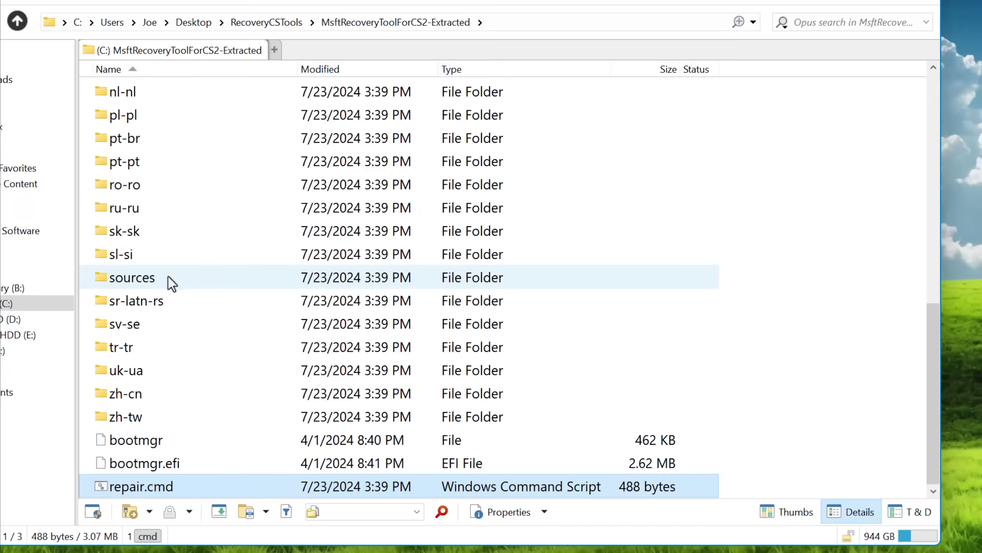
double_click(192, 277)
click(153, 93)
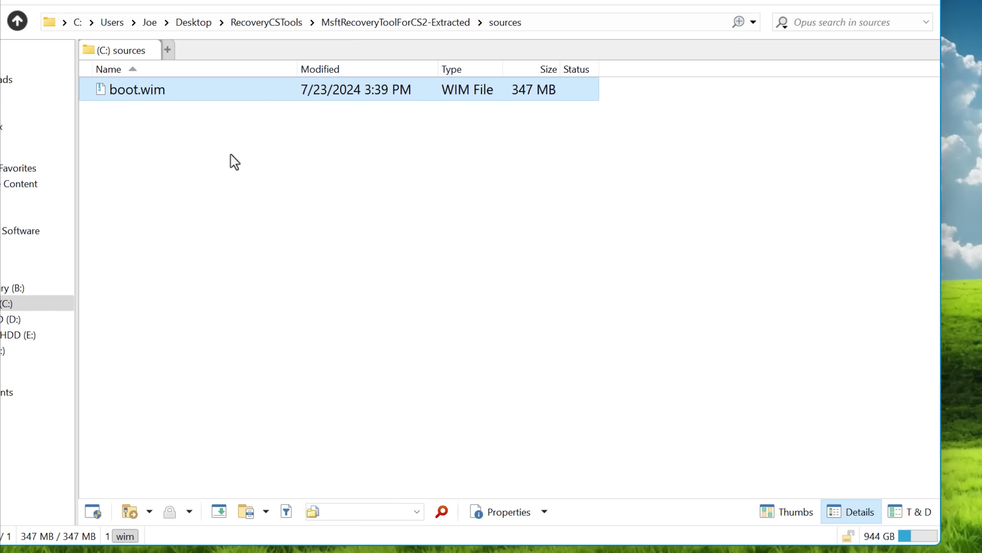
key(BackSpace)
key(BackSpace)
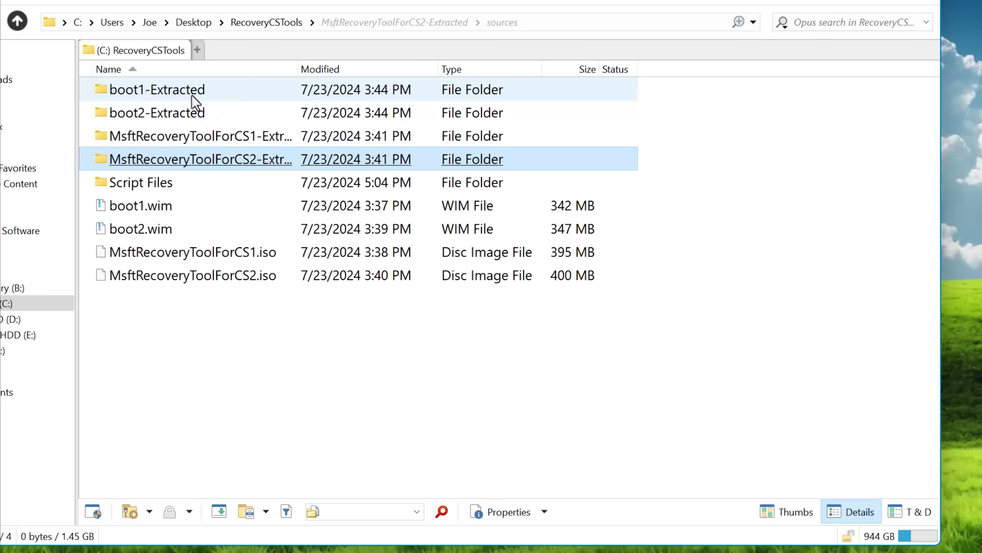
- Compare boot1's and boot2's CSRemediationScript.bat, then edit boot2's copy in Notepad++
double_click(192, 95)
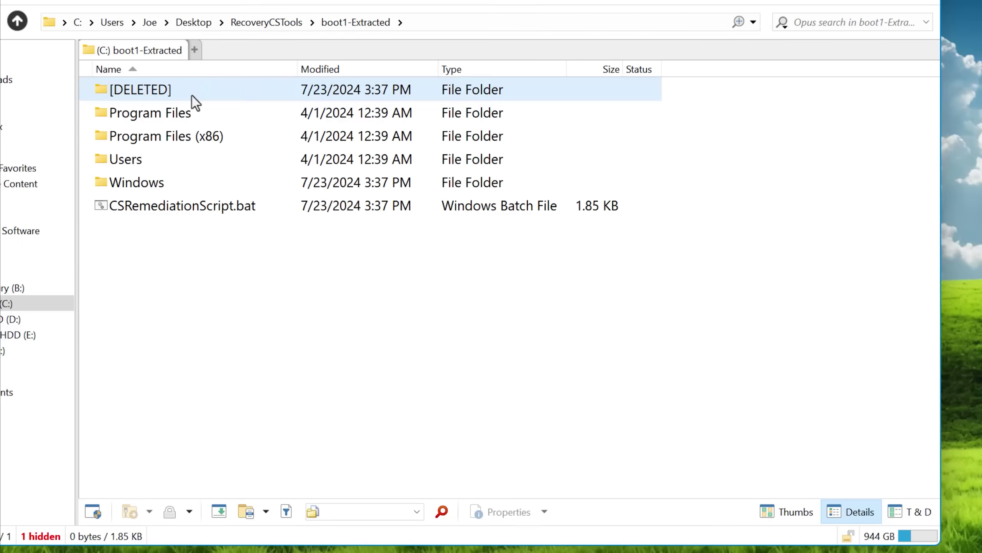
click(232, 213)
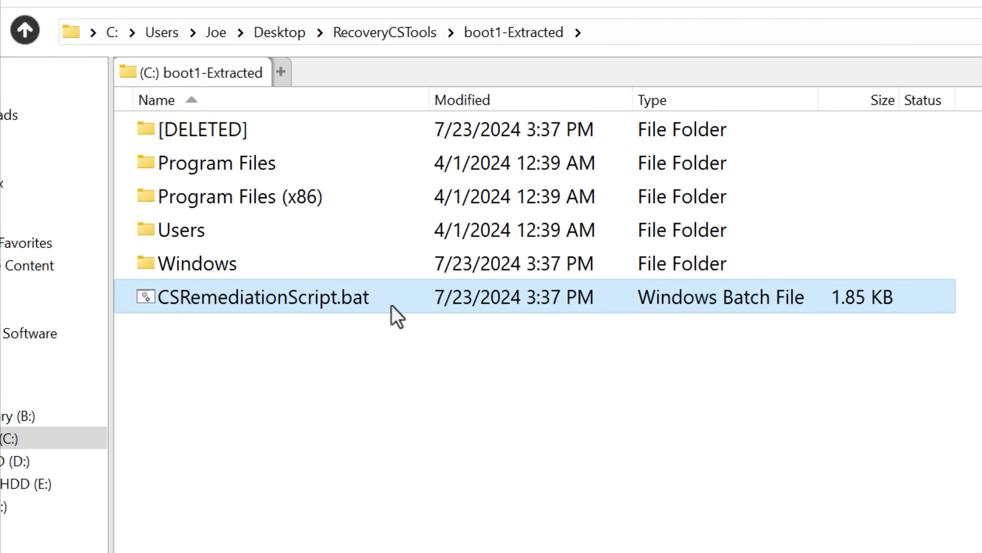
key(BackSpace)
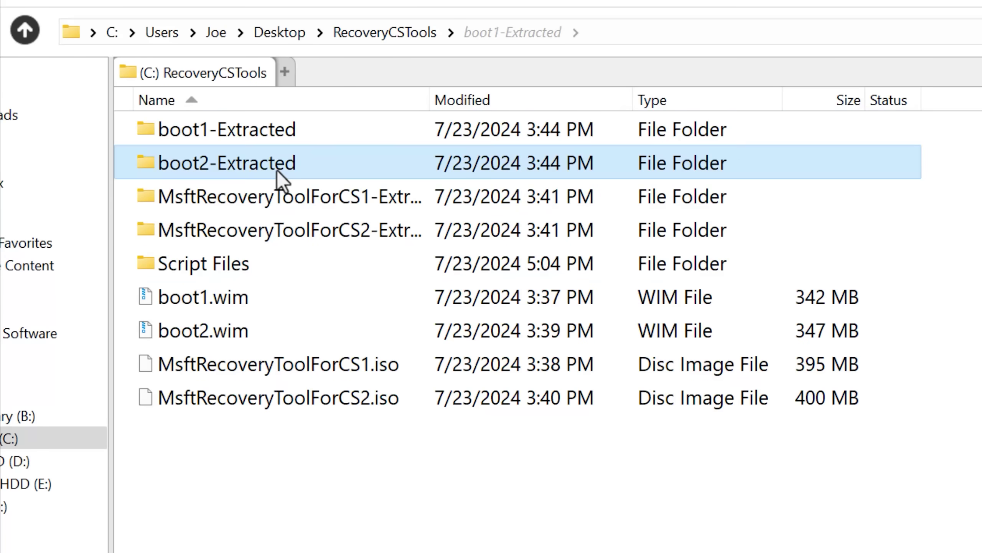
double_click(276, 165)
click(284, 296)
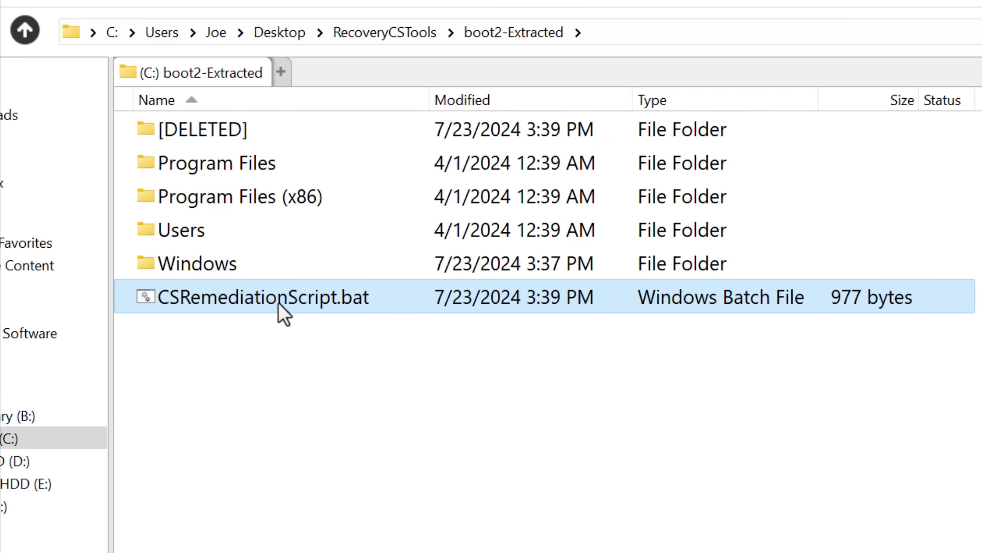
click(618, 449)
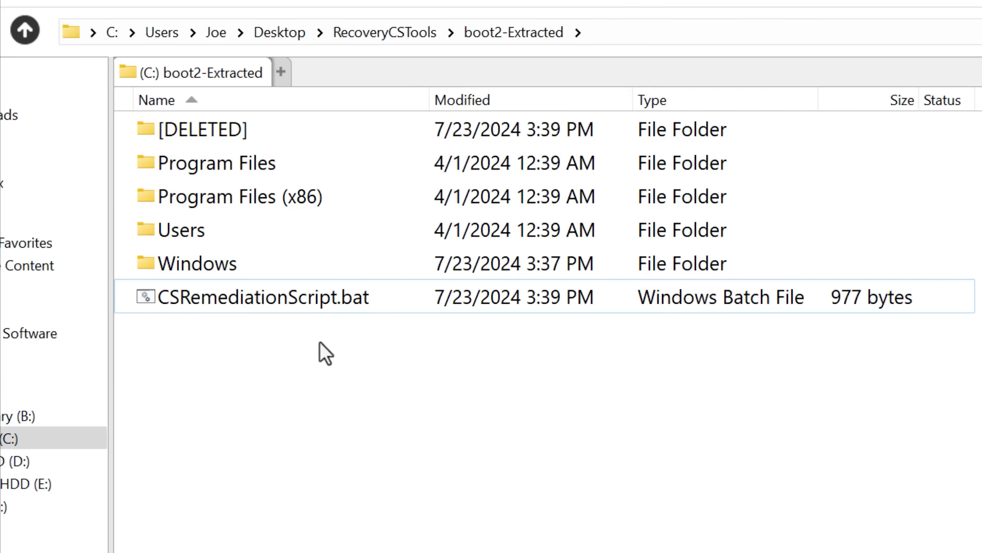
right_click(290, 304)
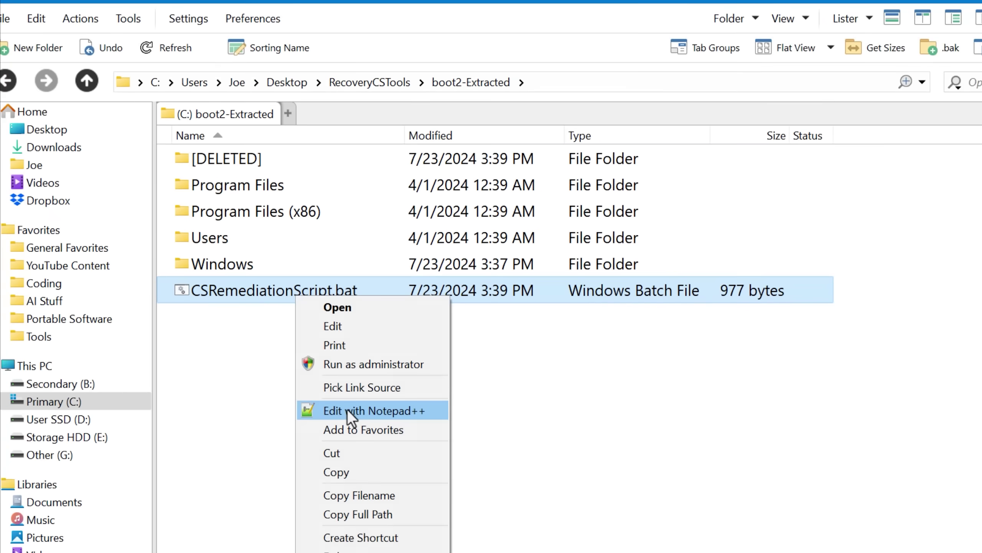
click(347, 409)
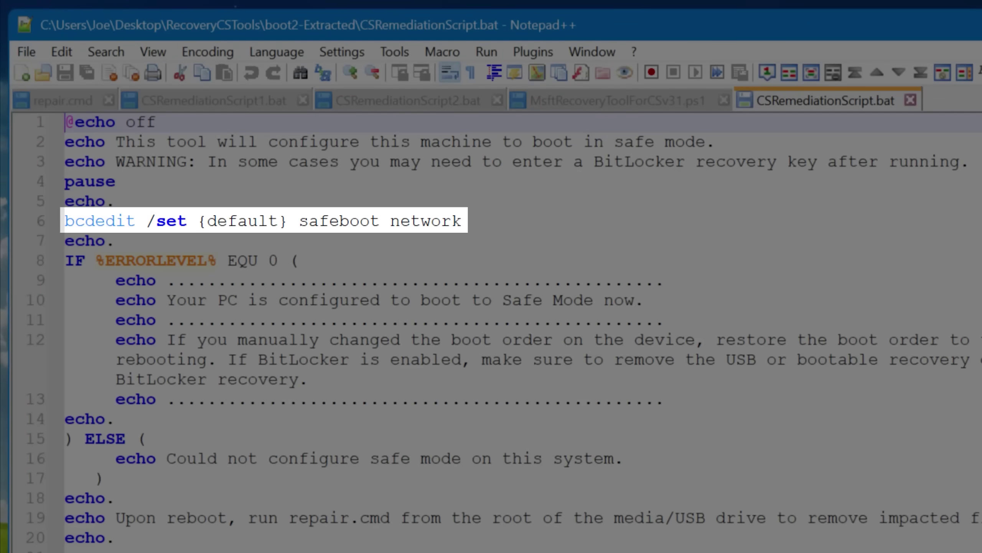
- Highlight the bcdedit safeboot network command, review repair.cmd's line 9 del command, then view CSRemediationScript1.bat
drag(480, 228, 34, 226)
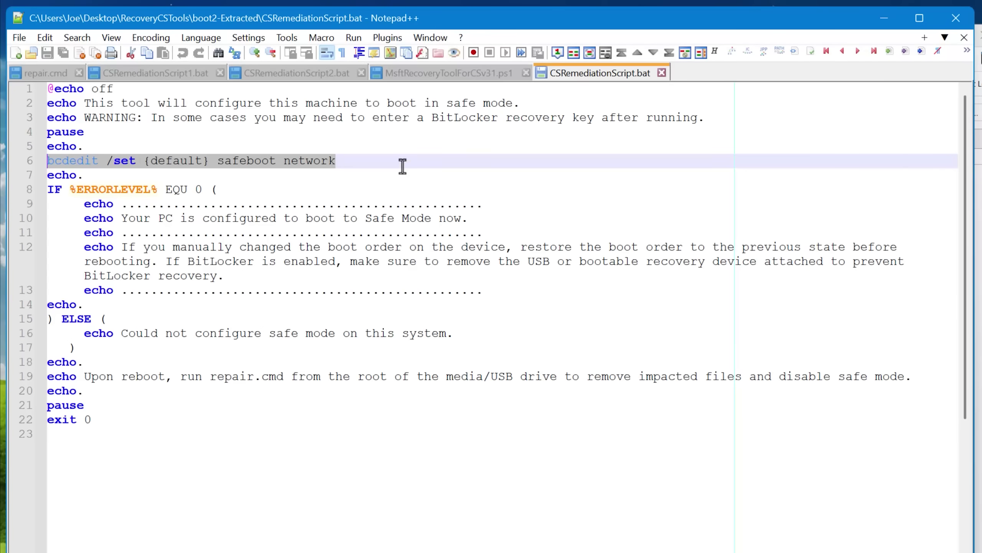
click(380, 166)
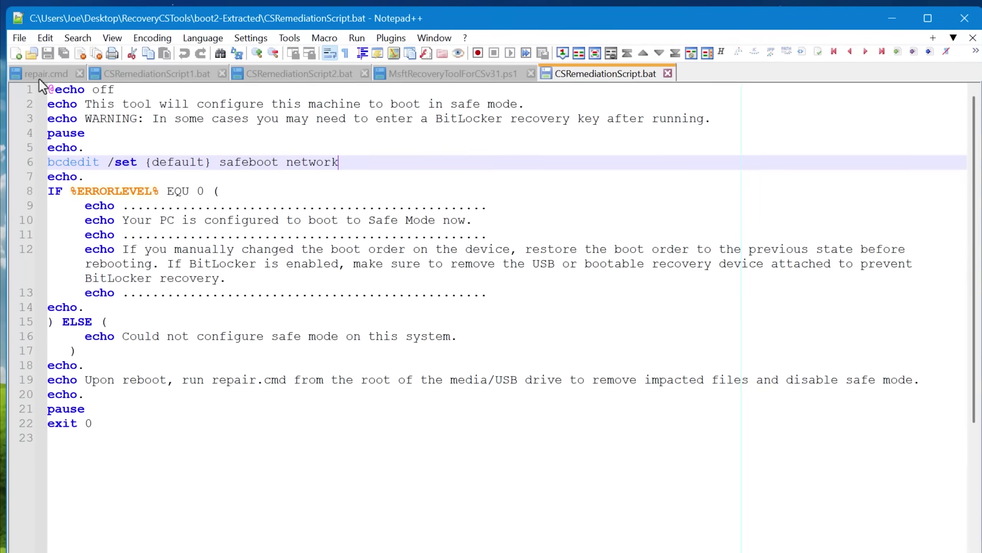
click(40, 77)
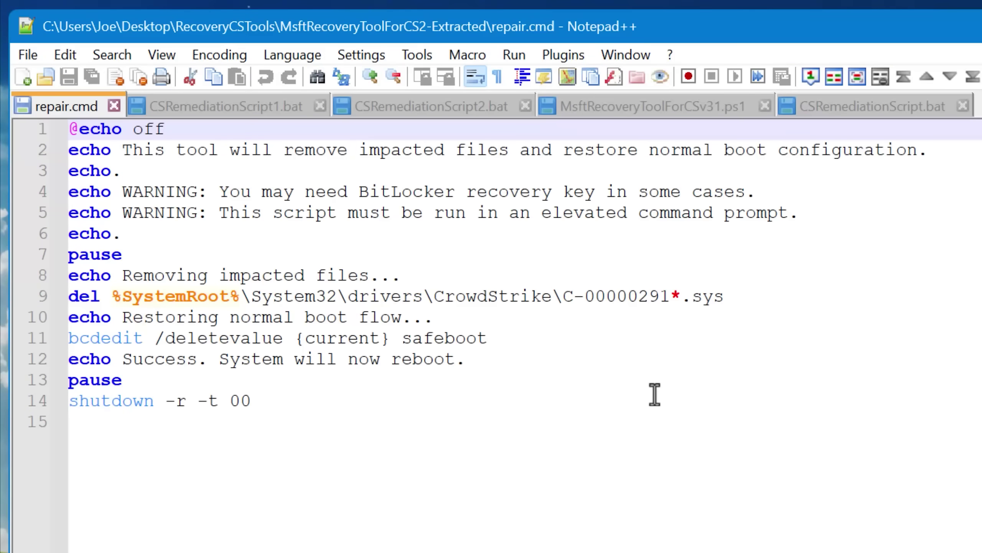
drag(498, 425, 489, 454)
click(783, 296)
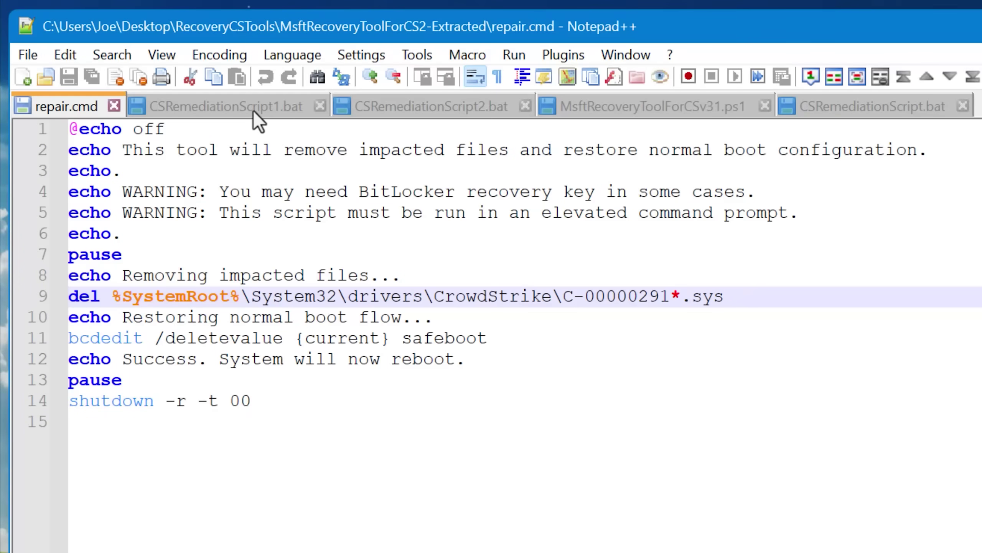
click(253, 109)
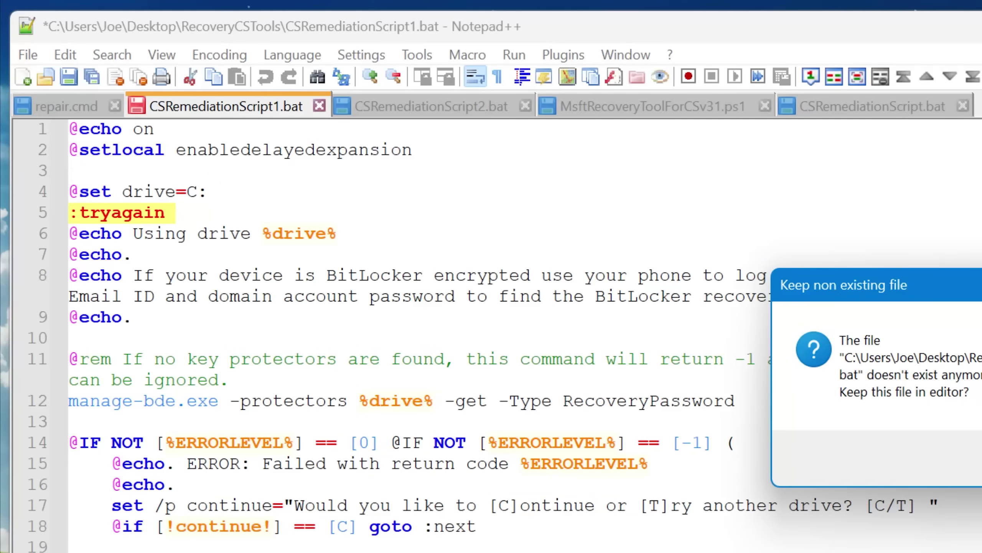
- Keep the missing CSRemediationScript1.bat open and highlight line 12's manage-bde protectors command
key(Return)
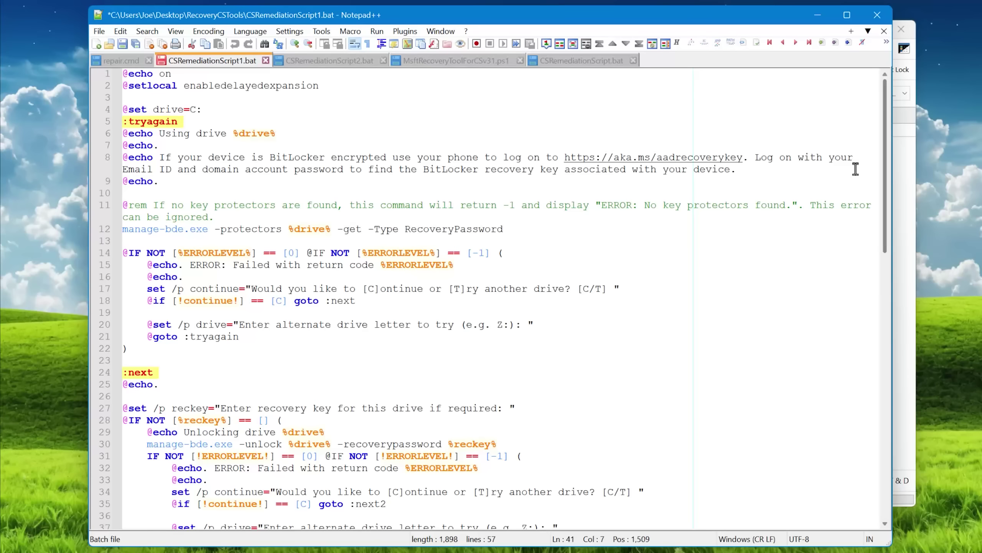
drag(884, 164, 873, 123)
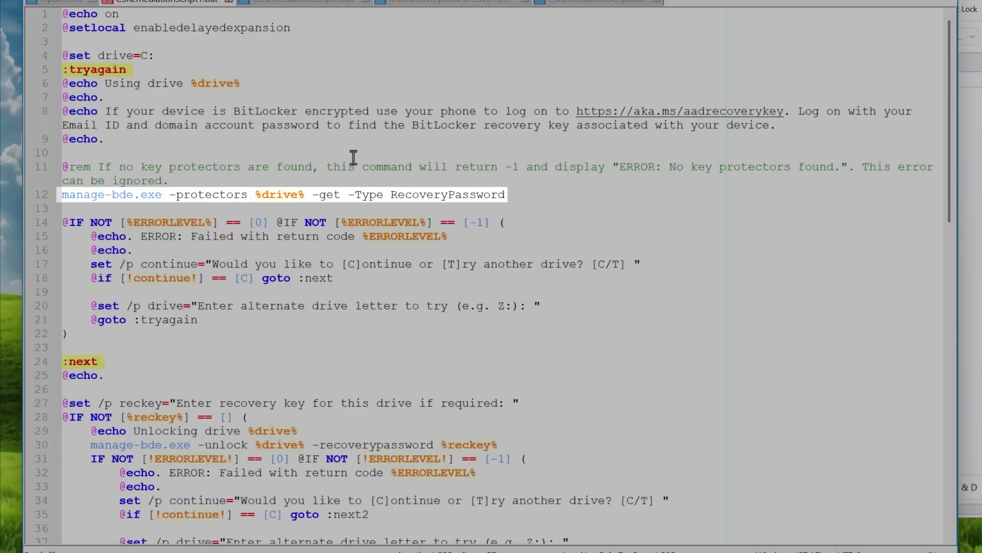
drag(503, 194, 62, 197)
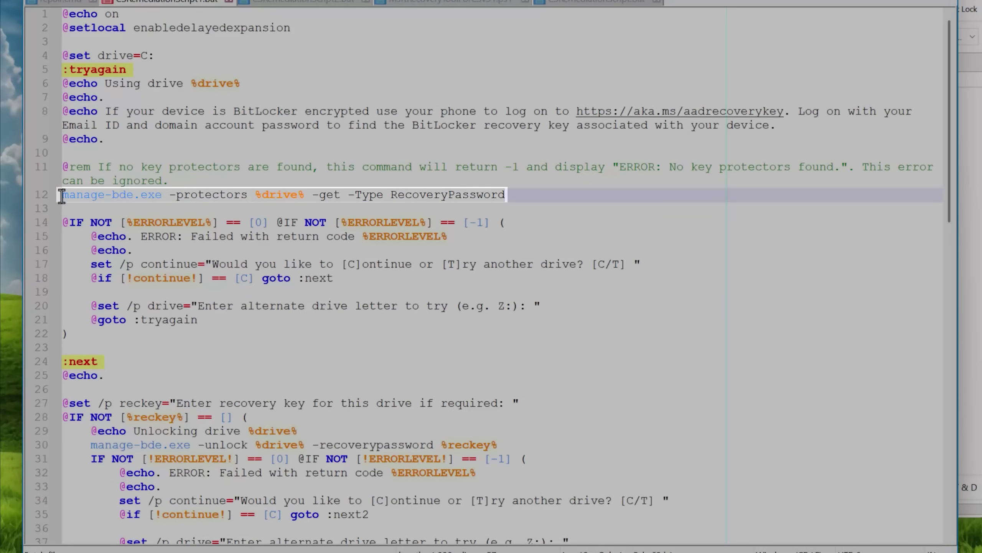
click(561, 203)
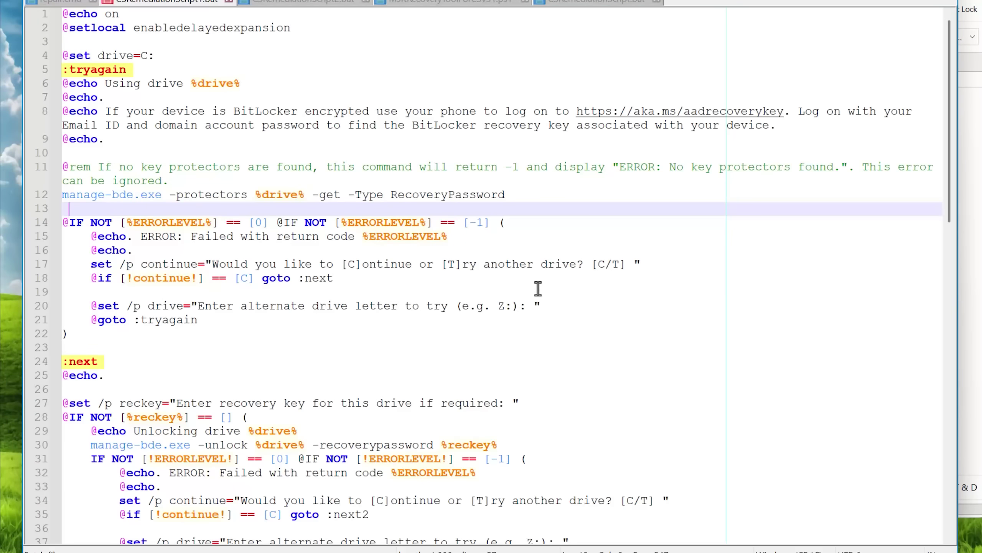
- Scroll down and highlight lines 27–35 of the remediation script
drag(945, 154, 940, 208)
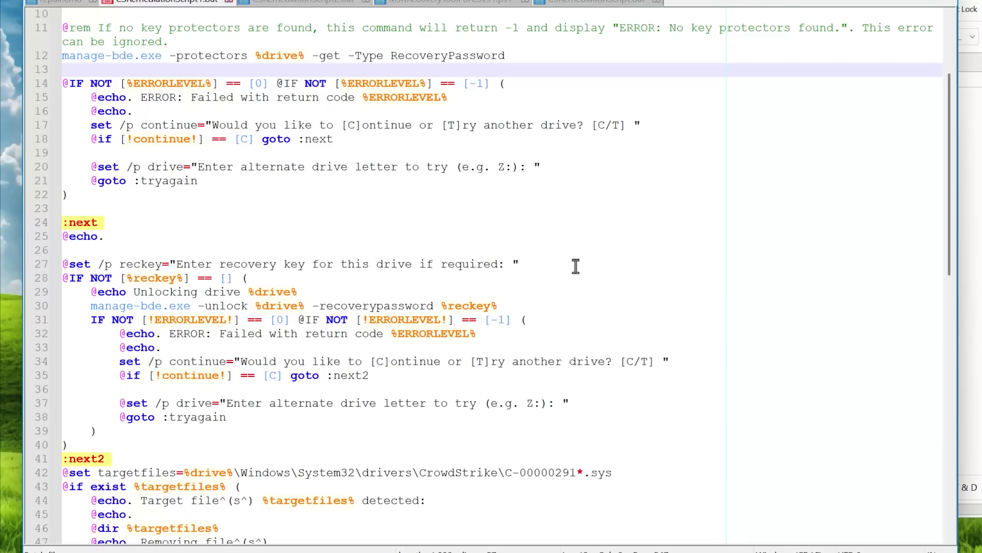
drag(513, 264, 754, 381)
scroll(752, 374, down, 4)
scroll(735, 364, down, 1)
click(629, 341)
- Highlight line 42's targetfiles path and the del /f command removing C-00000291*.sys files
drag(662, 257, 24, 262)
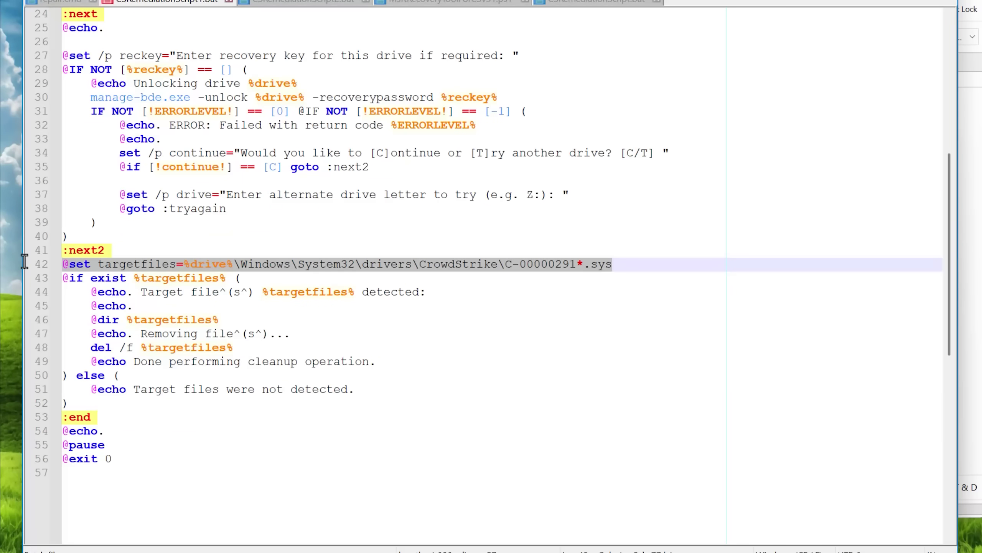
click(327, 345)
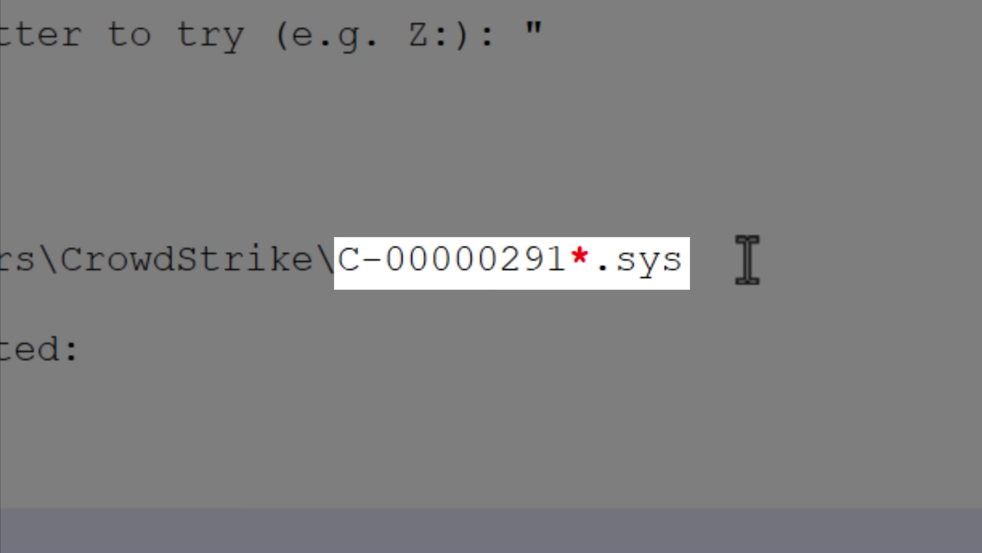
click(336, 271)
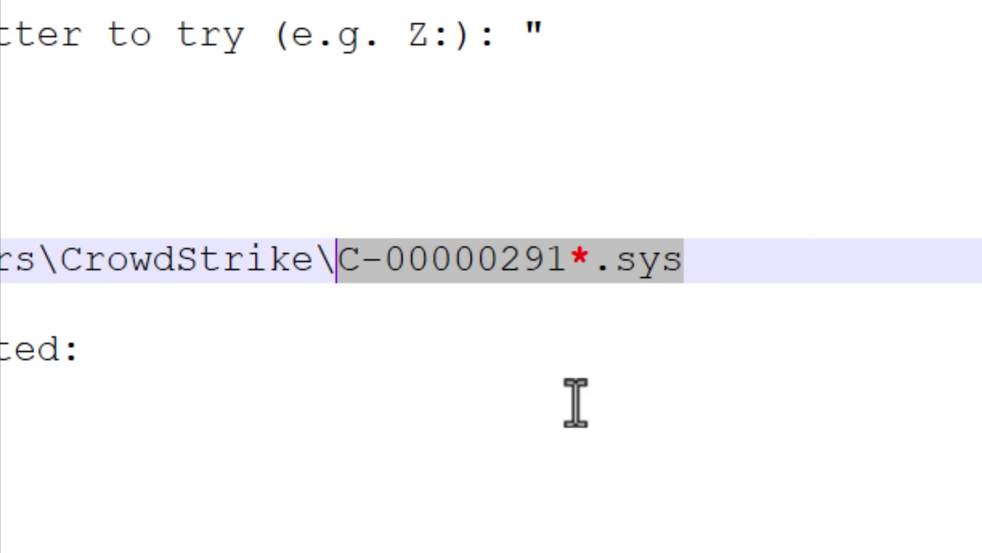
click(790, 476)
click(929, 255)
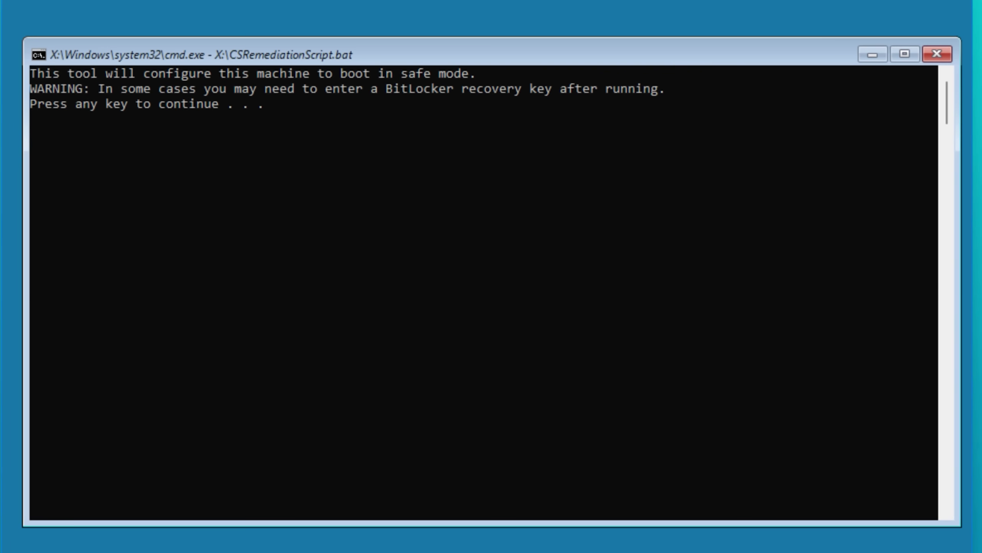
- In the VM console, continue past the script's warning and answer c at the [C/T] prompt
click(615, 180)
key(Return)
key(Return)
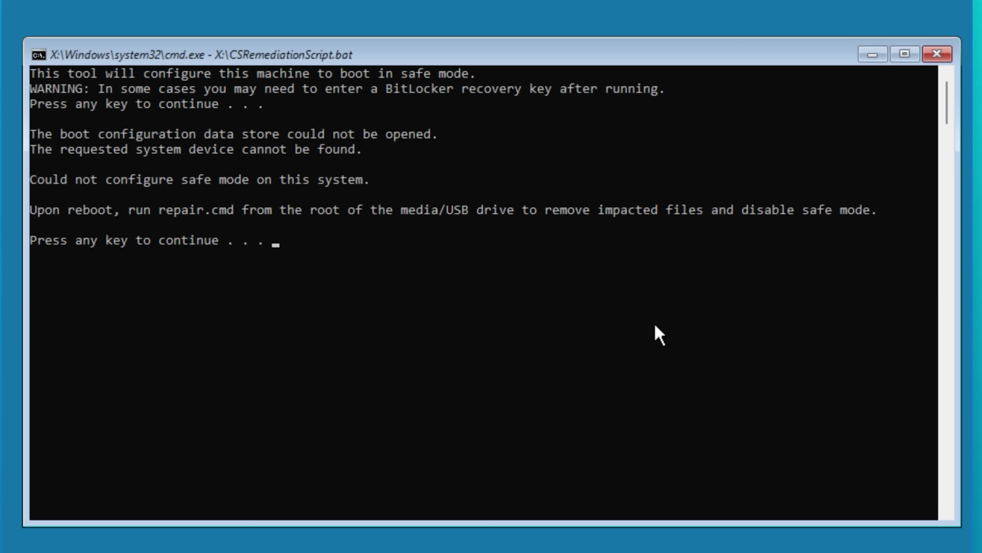
key(Return)
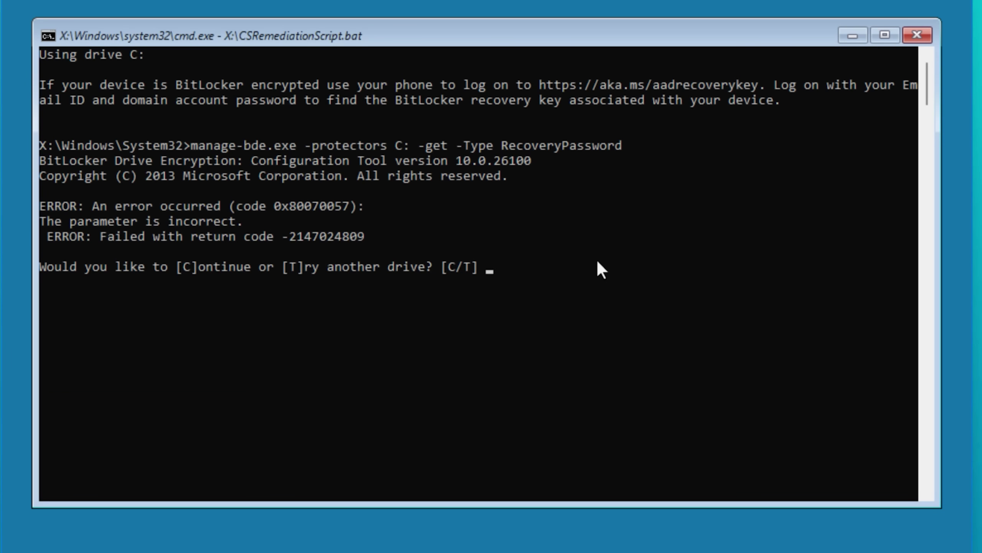
text(c)
key(Return)
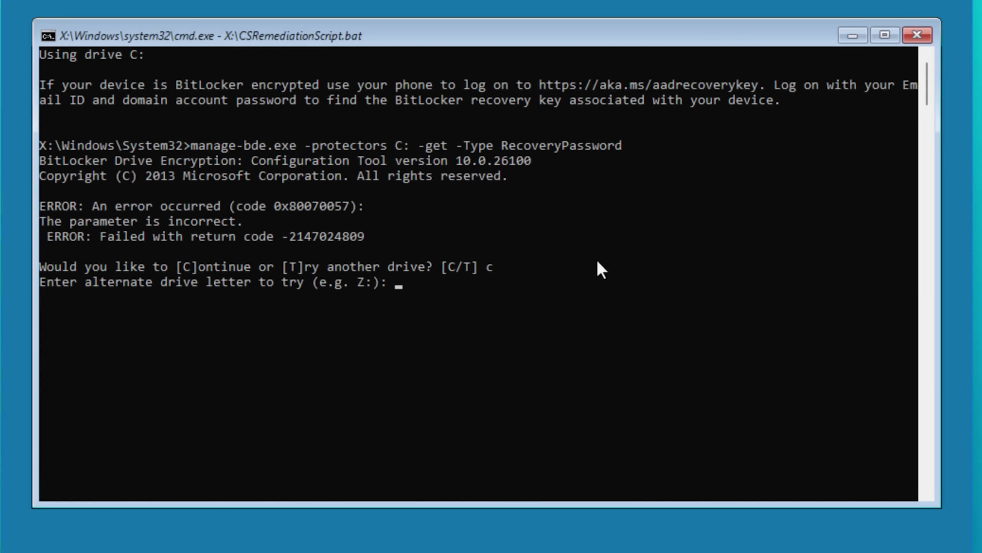
key(Return)
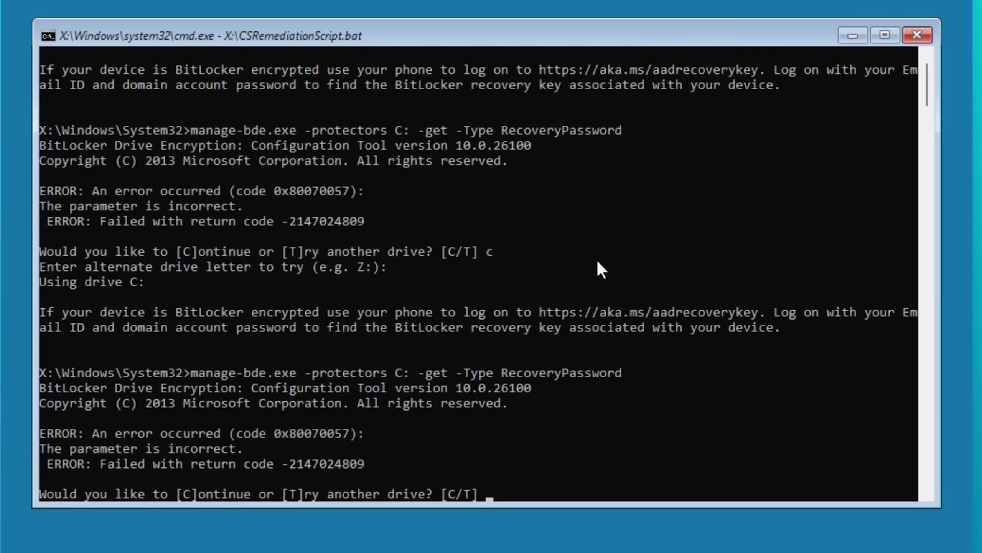
scroll(595, 259, down, 1)
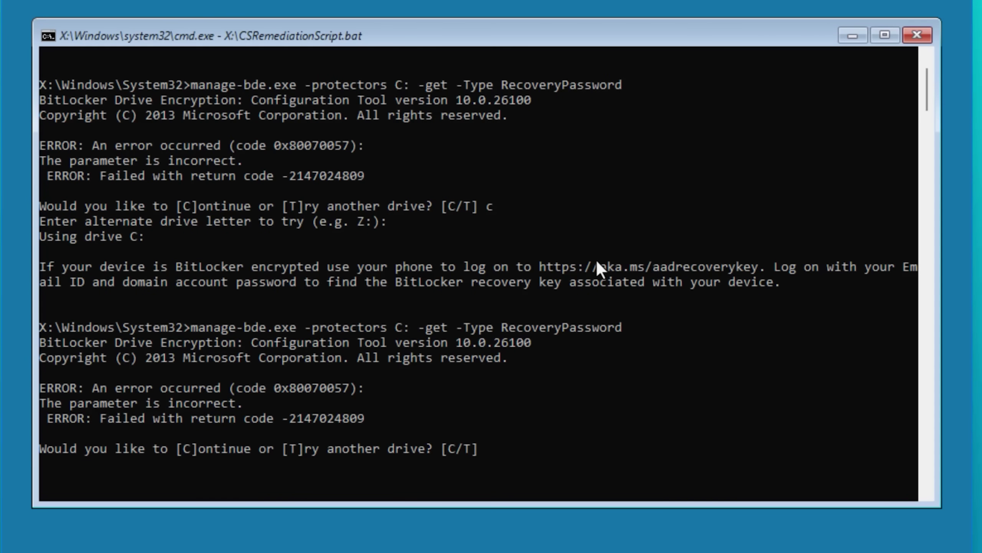